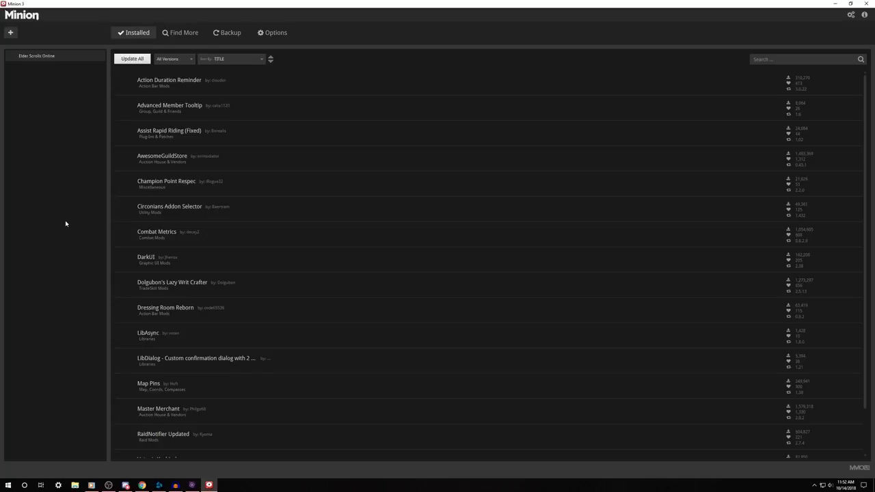
# - Browse the catalogue of add-ons available to install for Elder Scrolls Online
pyautogui.click(24, 60)
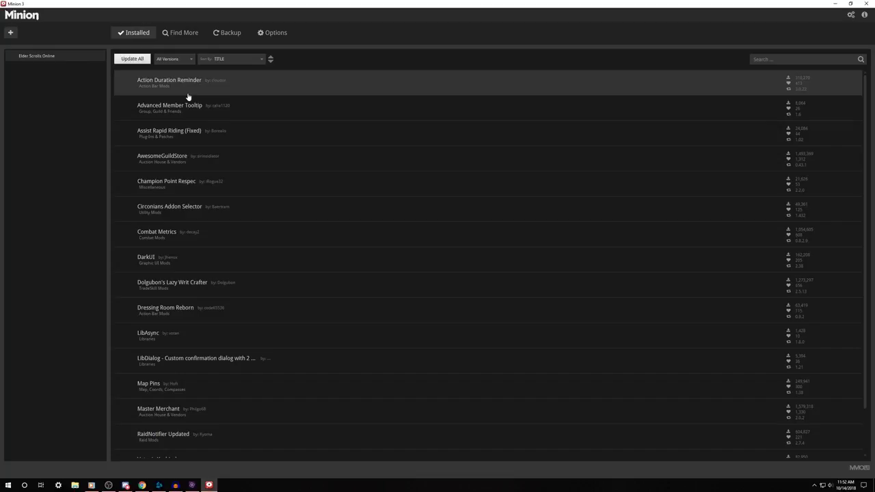
pyautogui.click(176, 34)
pyautogui.scroll(-3, 196, 141)
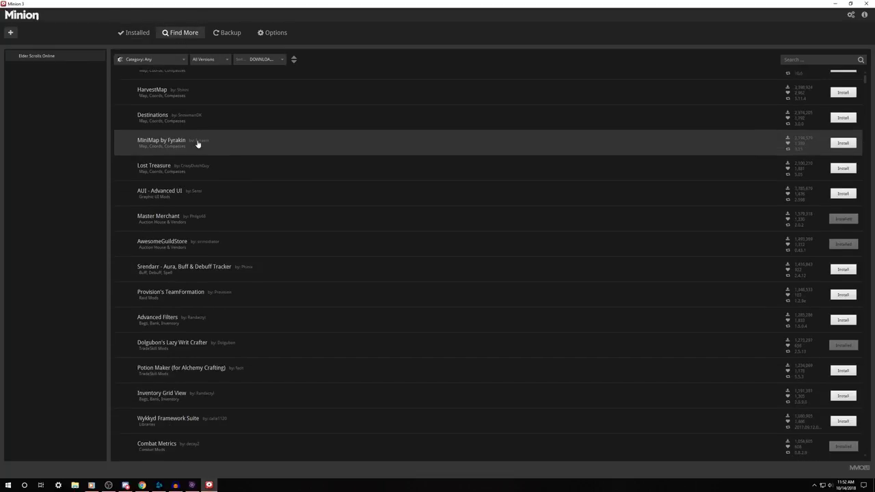
pyautogui.scroll(-4, 197, 140)
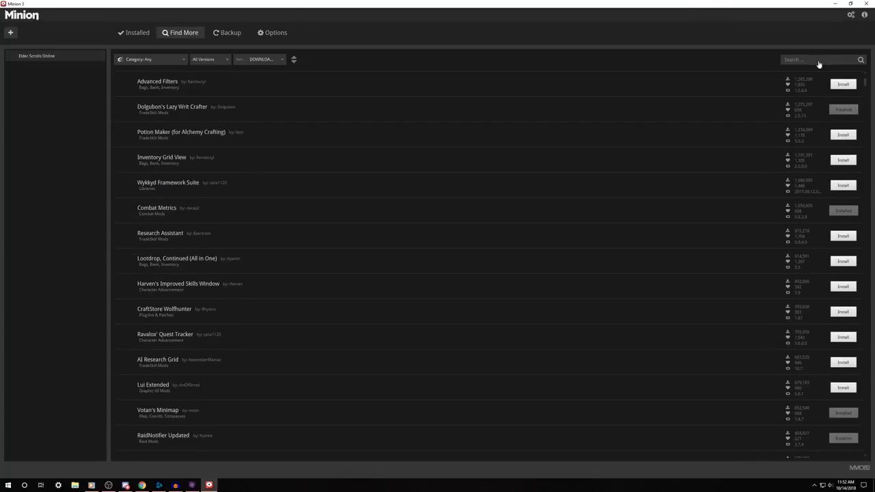
pyautogui.click(810, 60)
pyautogui.scroll(3, 621, 183)
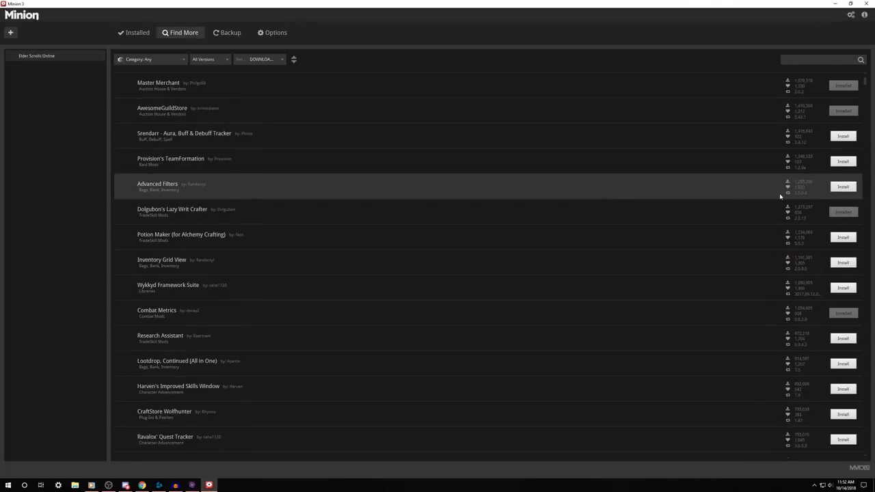
pyautogui.scroll(4, 465, 186)
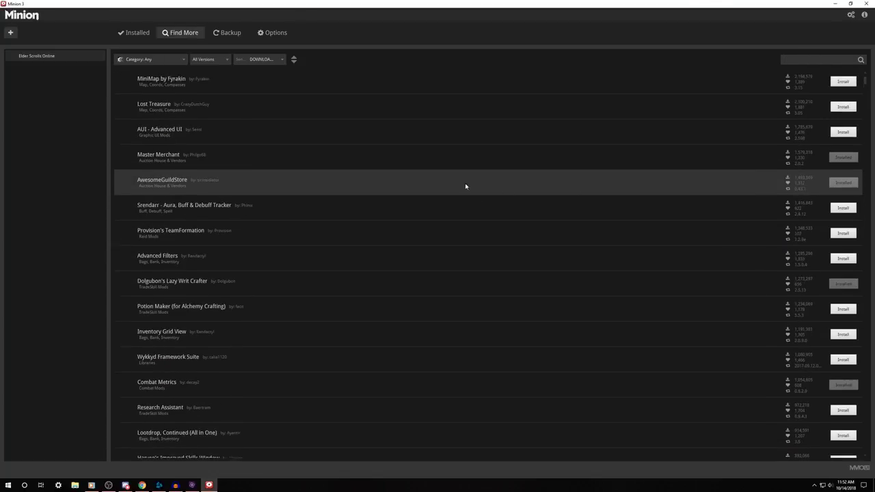
# - Return to the installed add-ons and view the management actions offered for Action Duration Reminder, without choosing any
pyautogui.click(119, 34)
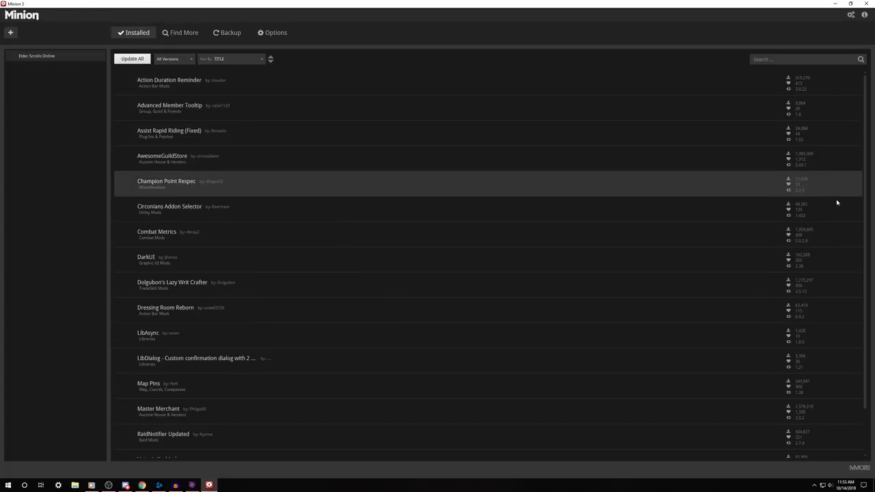
pyautogui.rightClick(284, 83)
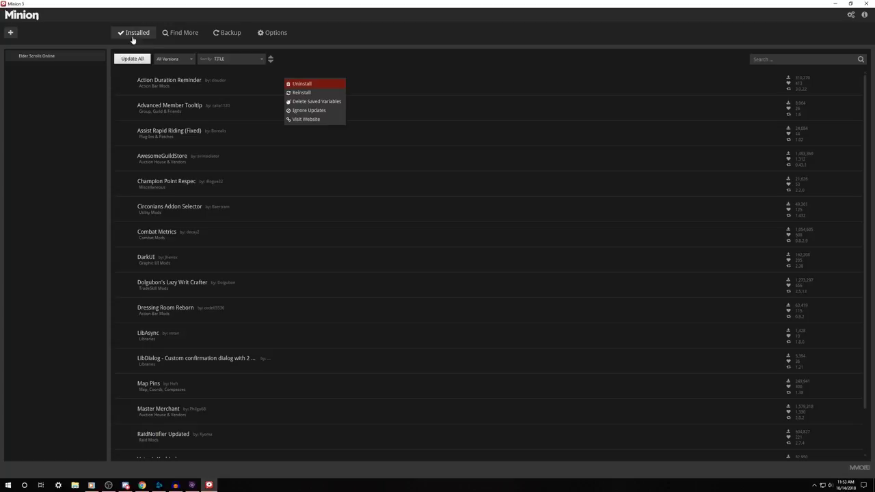
pyautogui.click(250, 18)
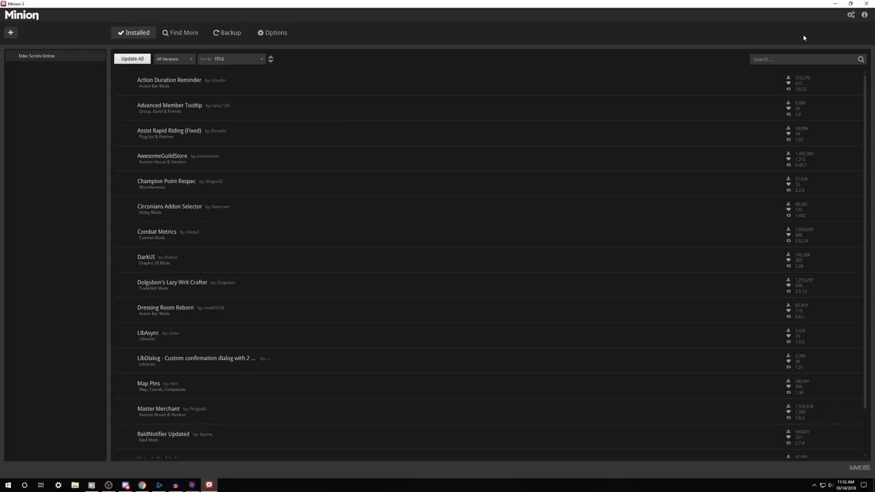
# - Review the Minion settings from auto start and detection through download, scan depth, proxy and event log options, and close them
pyautogui.click(852, 19)
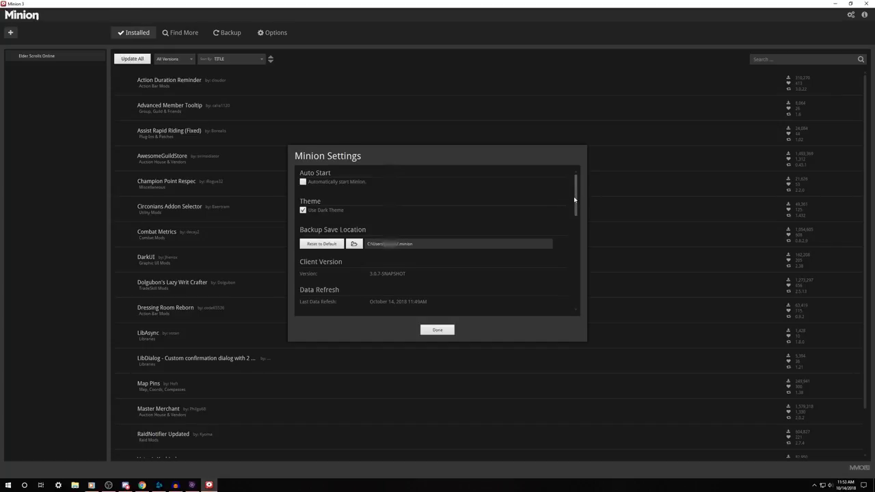
pyautogui.moveTo(573, 196); pyautogui.dragTo(567, 240)
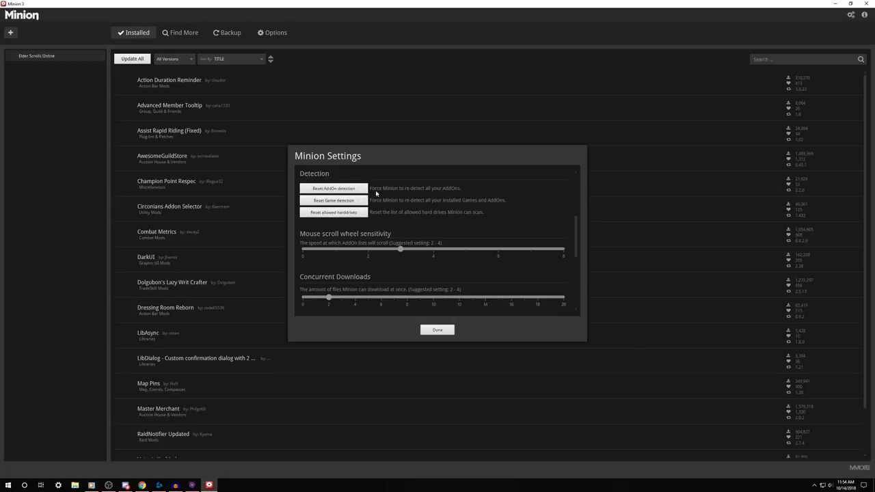
pyautogui.scroll(-5, 376, 194)
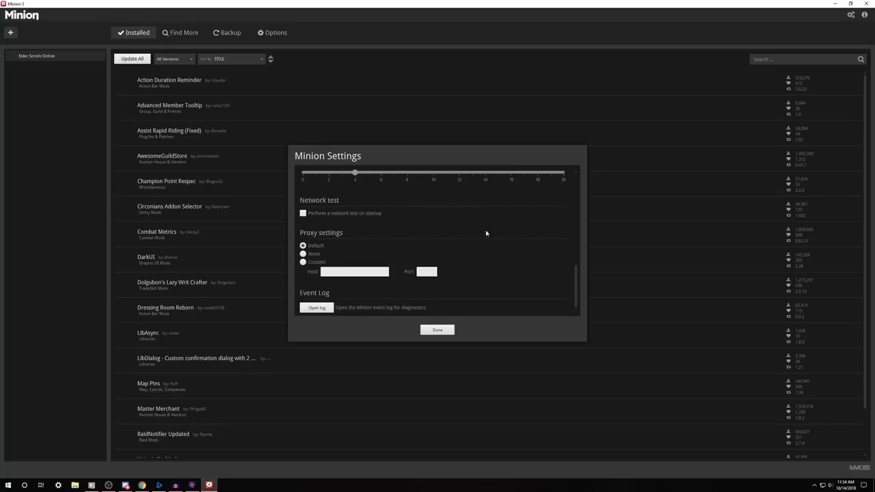
pyautogui.scroll(3, 438, 294)
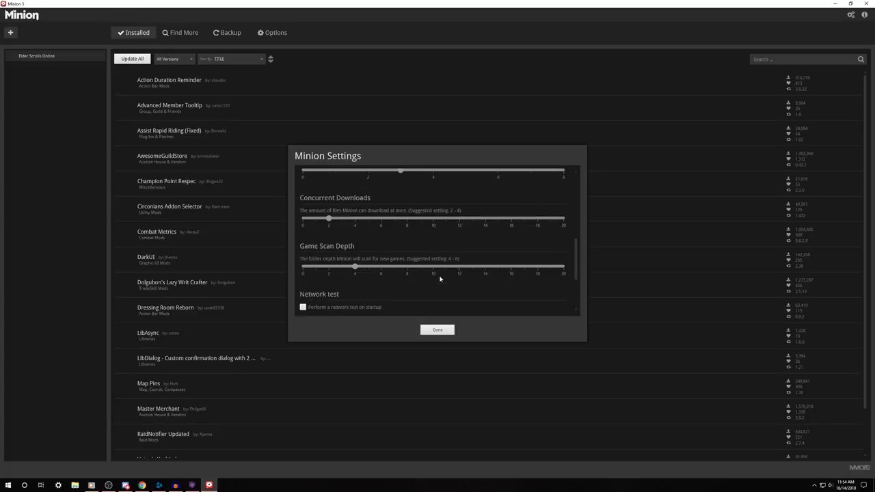
pyautogui.scroll(1, 439, 268)
pyautogui.click(438, 330)
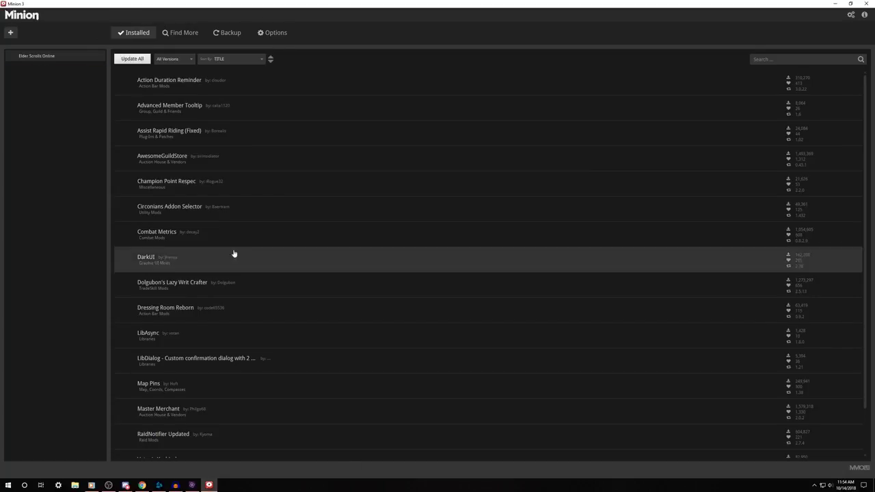
# - Examine the game's add-on folder path and update options, and the page for backing up and restoring add-ons
pyautogui.click(273, 33)
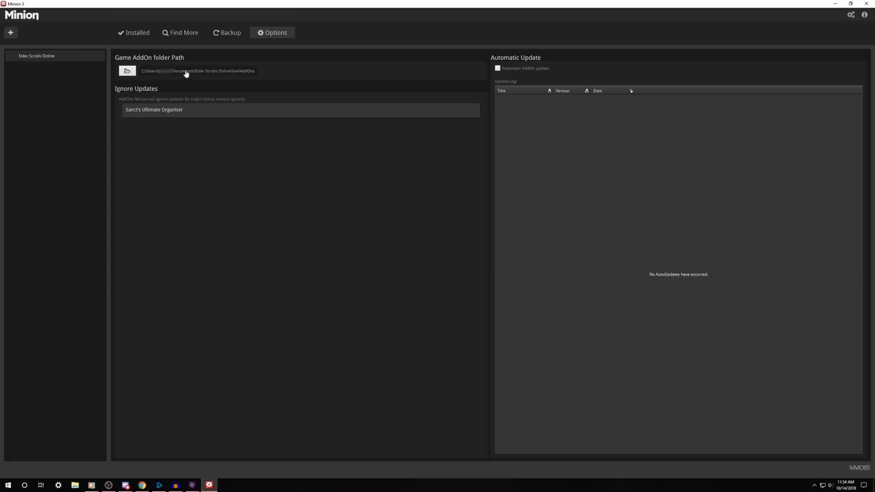
pyautogui.moveTo(185, 73); pyautogui.dragTo(288, 77)
pyautogui.click(173, 76)
pyautogui.click(220, 37)
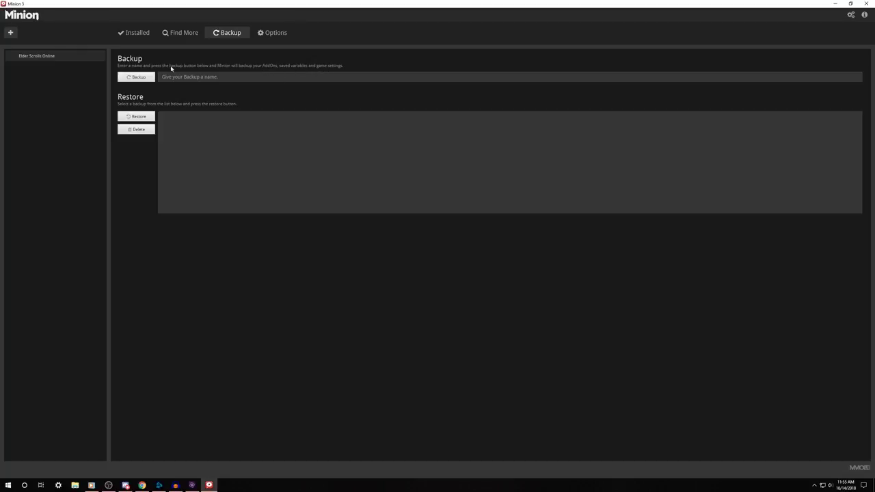
pyautogui.click(140, 76)
# - Revisit the catalogue of available add-ons and look through the full list of installed ones
pyautogui.click(180, 35)
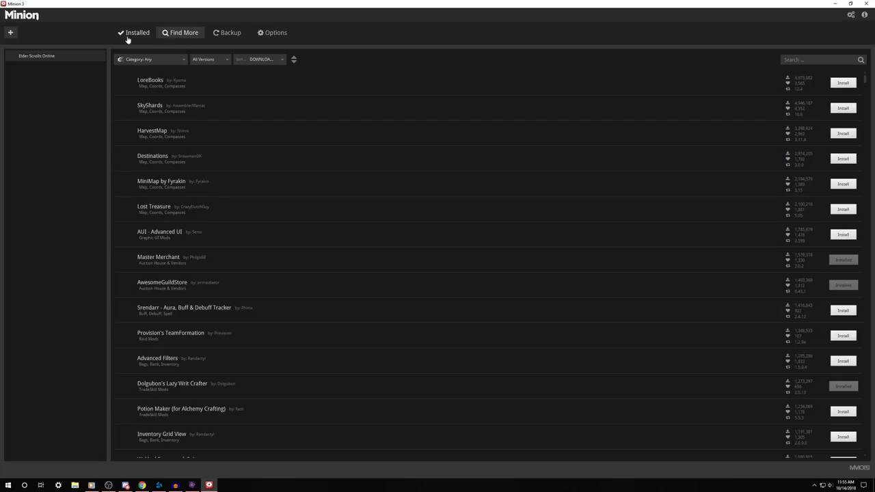
pyautogui.click(124, 40)
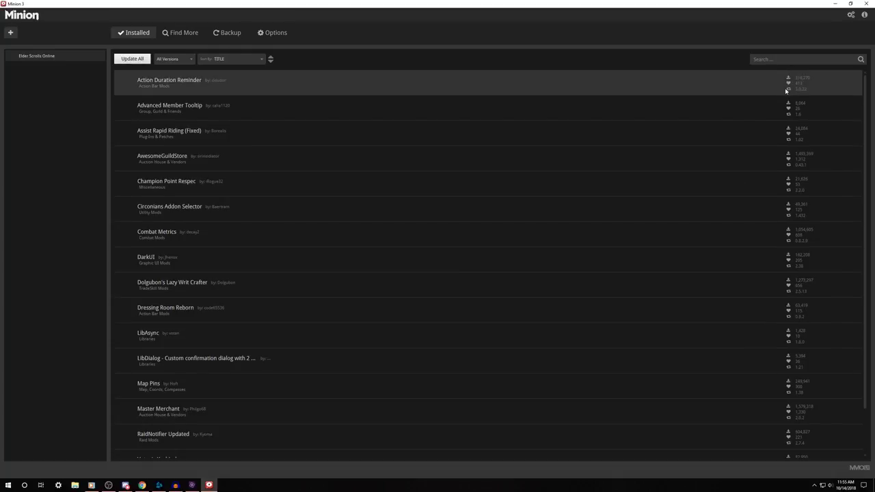
pyautogui.scroll(-1, 798, 113)
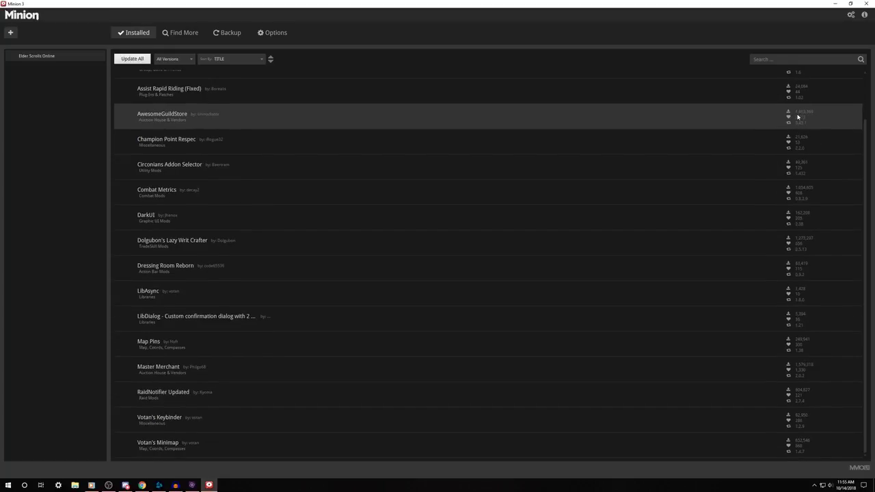
pyautogui.scroll(1, 184, 420)
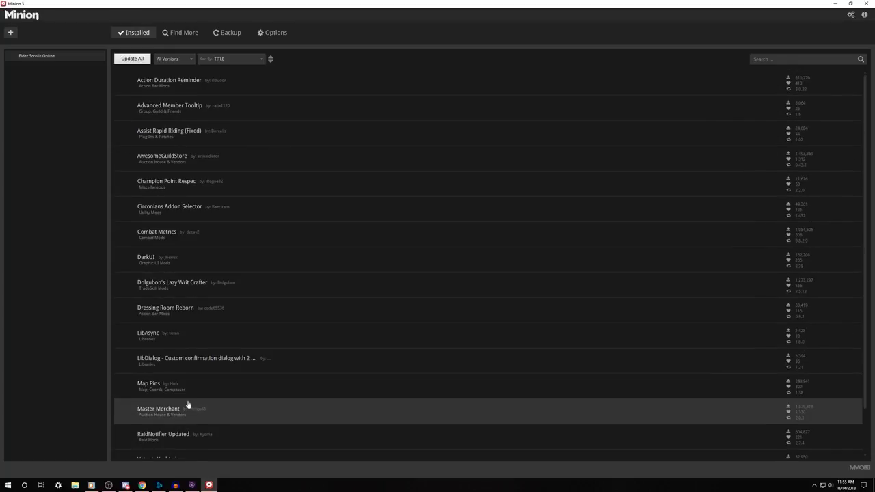
# - Read the Circonians Addon Selector description and its required libraries, move ahead to the DarkUI details, and close them
pyautogui.click(193, 206)
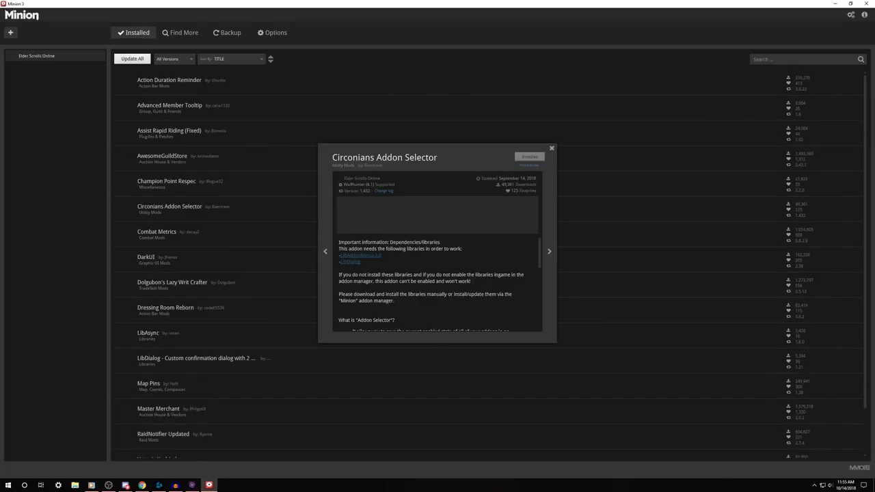
pyautogui.scroll(-8, 418, 248)
pyautogui.scroll(7, 448, 266)
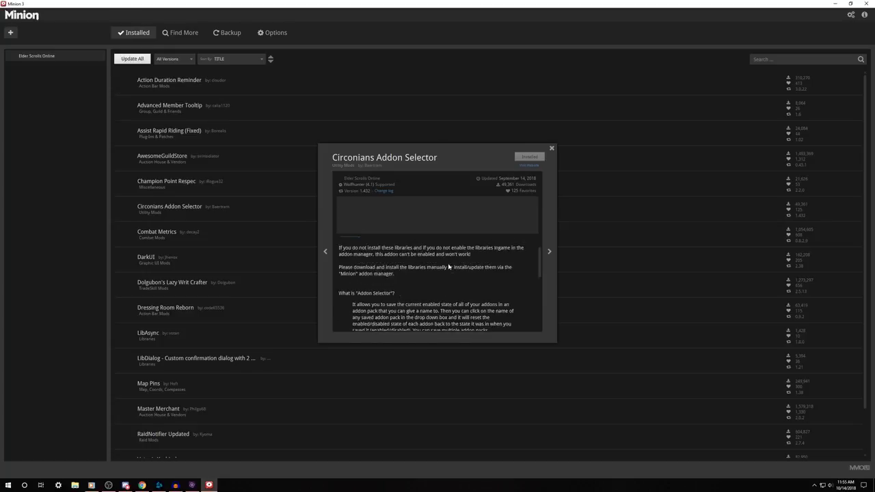
pyautogui.scroll(1, 448, 267)
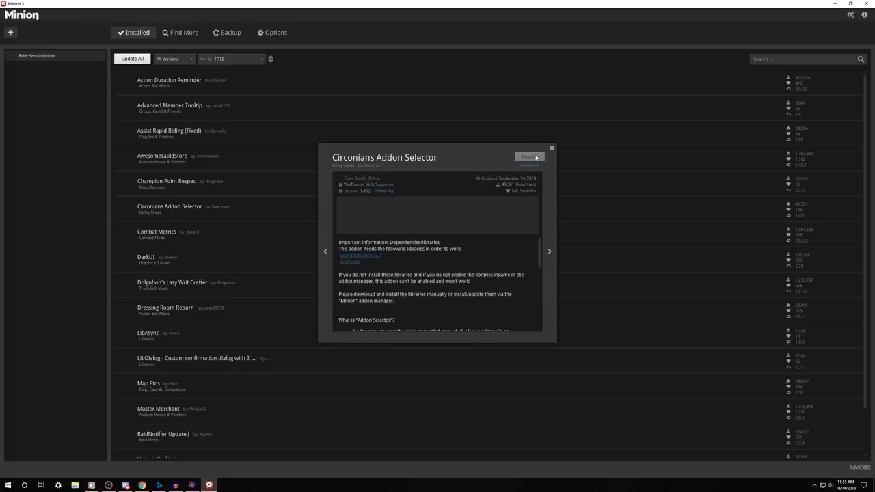
pyautogui.click(551, 253)
pyautogui.click(551, 254)
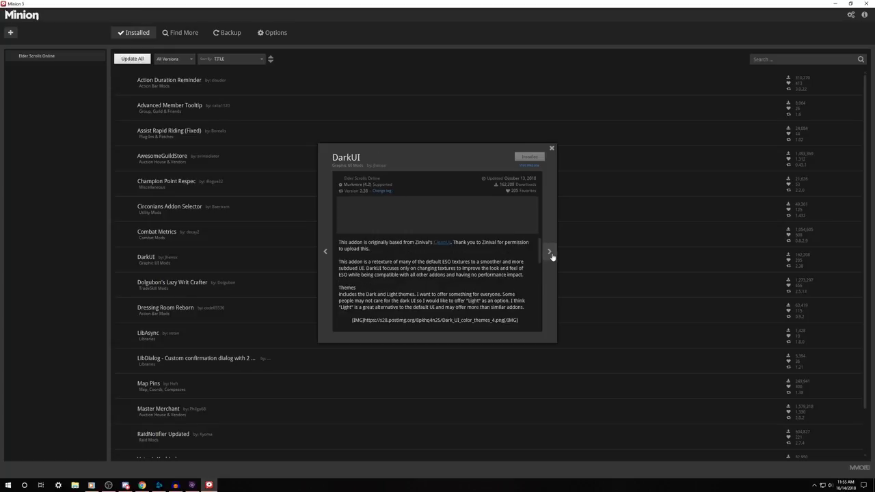
pyautogui.click(552, 149)
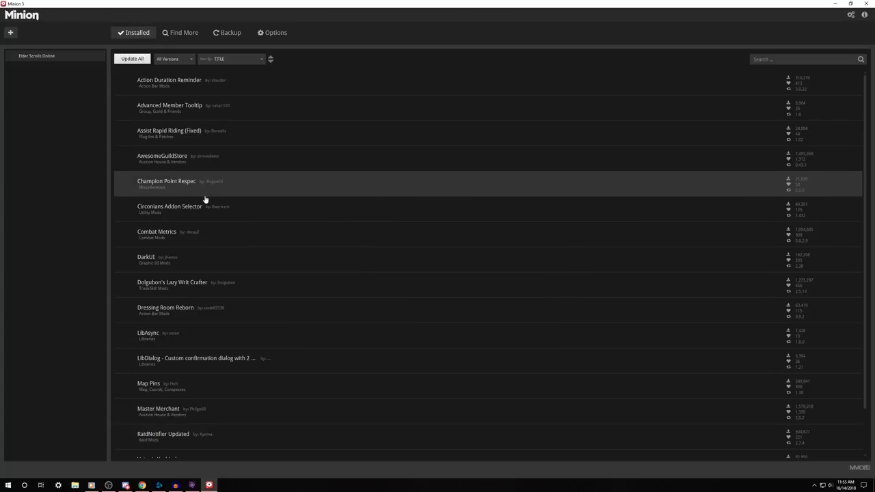